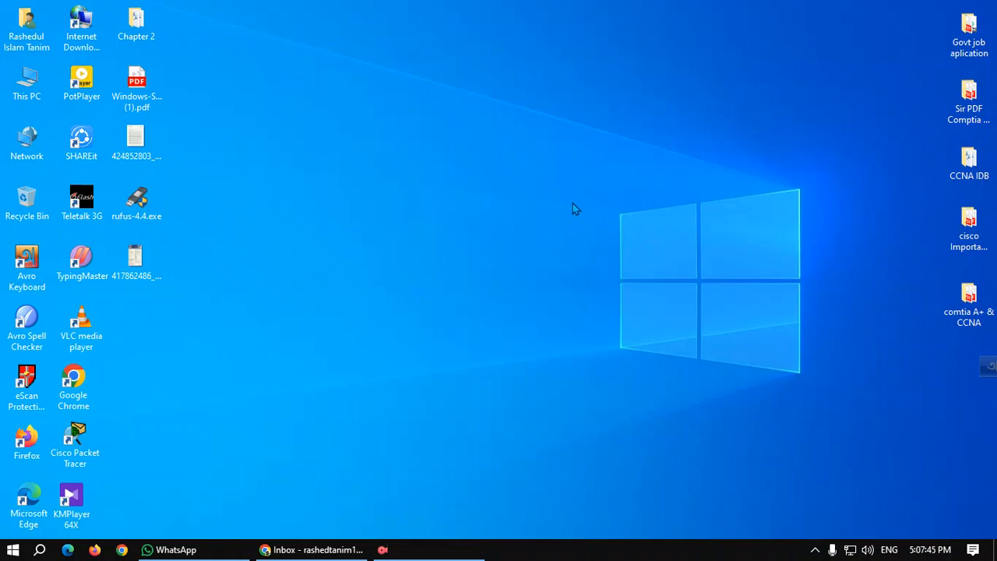
right_click(421, 106)
left_click(500, 148)
right_click(465, 111)
left_click(499, 149)
Open This PC and display the properties of Local Disk (G:)
double_click(24, 78)
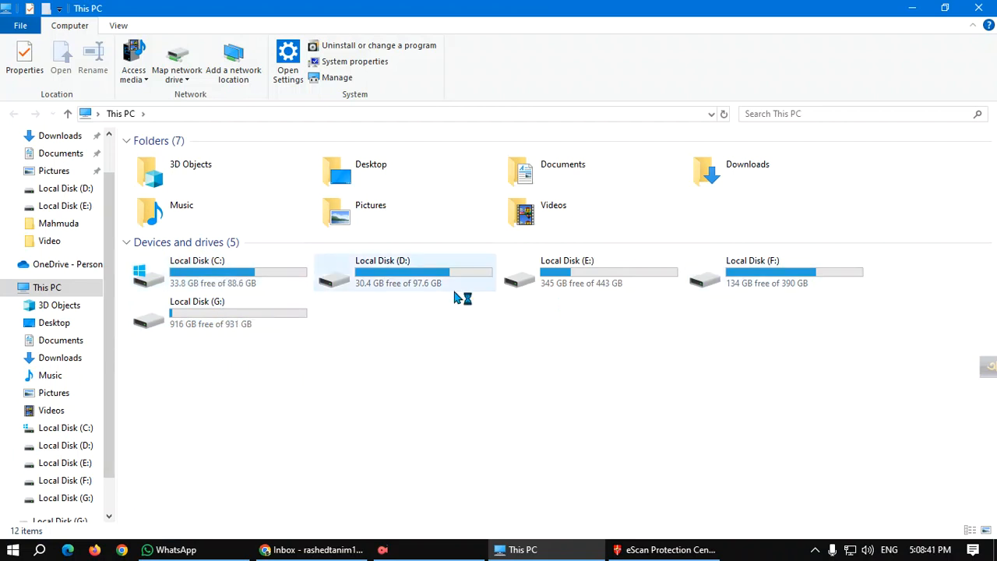
left_click(208, 324)
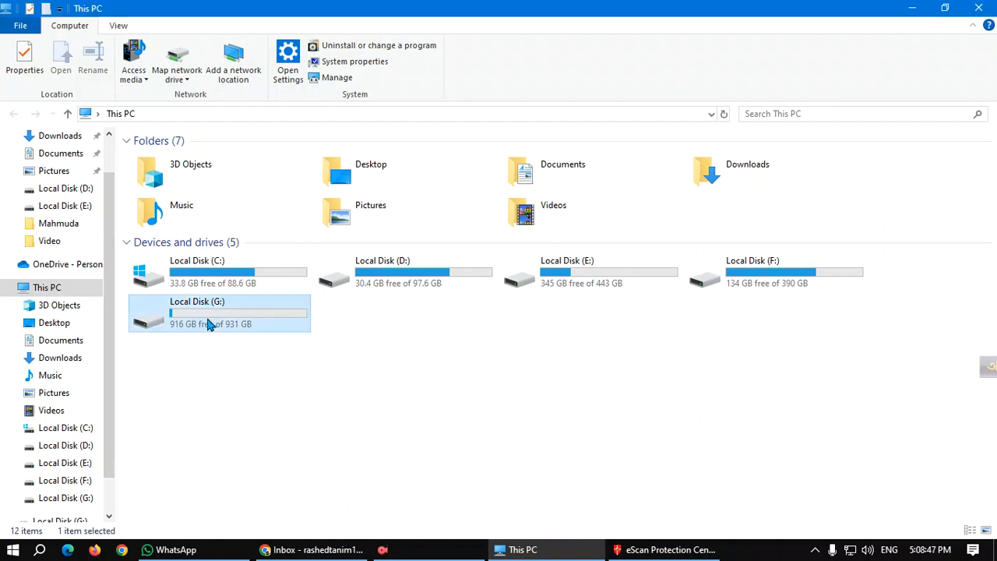
right_click(208, 324)
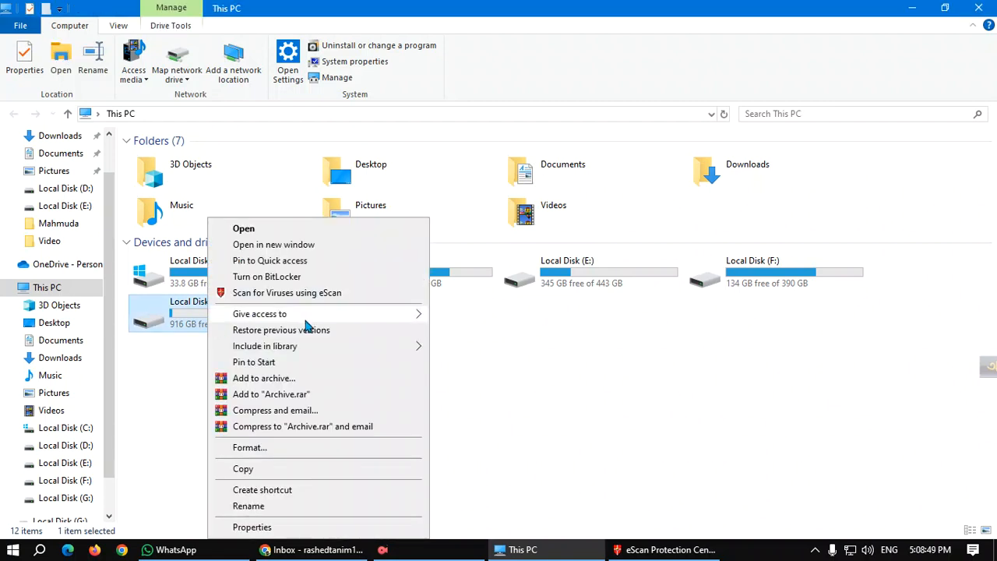
left_click(247, 525)
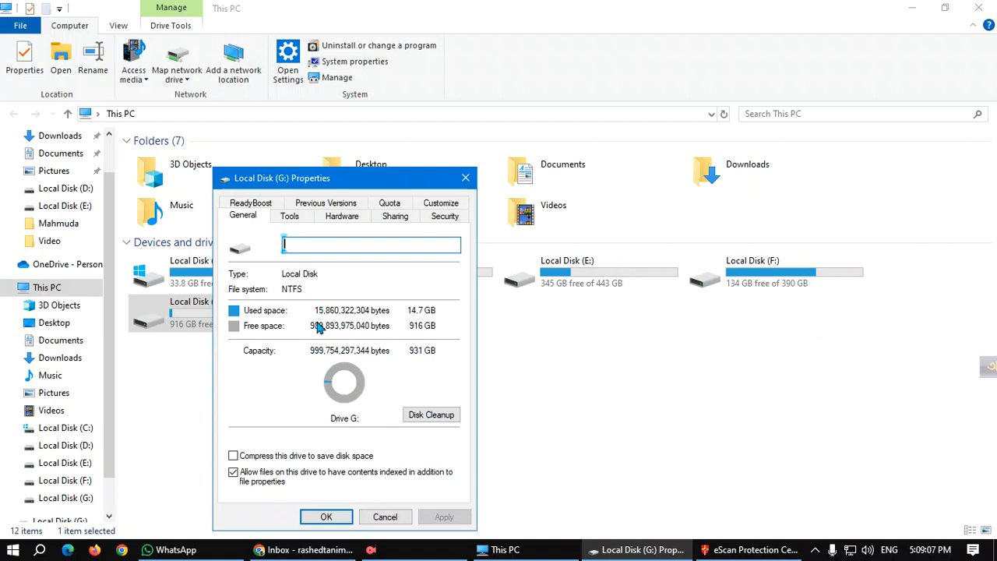
Scan Local Disk (G:) for file system errors with the error checking tool and dismiss the scan report
left_click(289, 218)
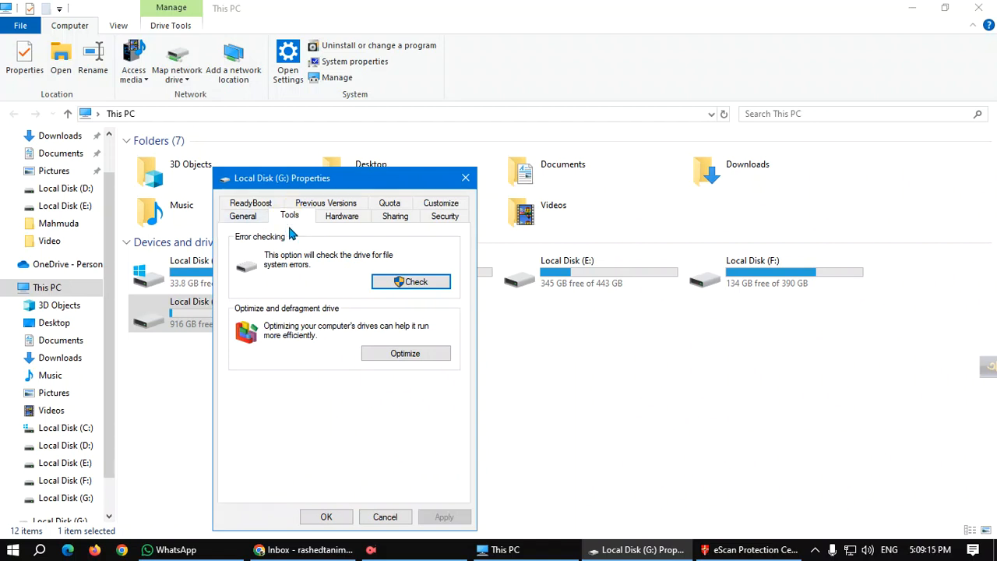
left_click(403, 291)
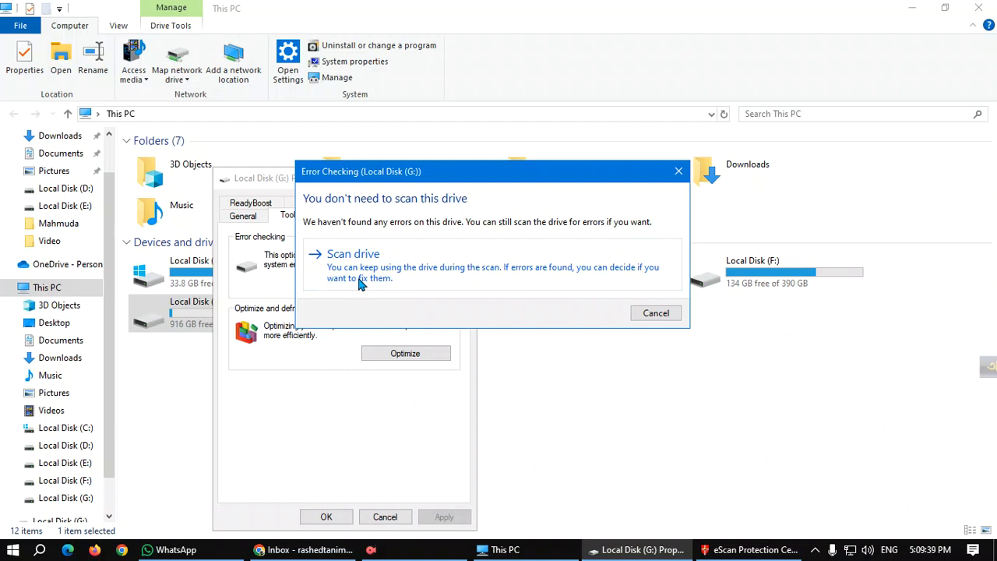
left_click(399, 272)
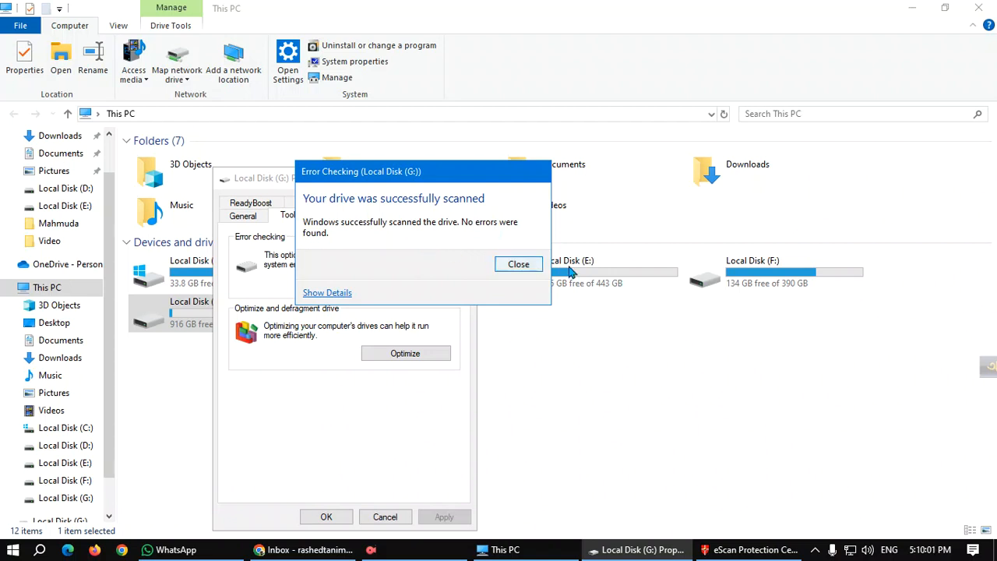
left_click(521, 265)
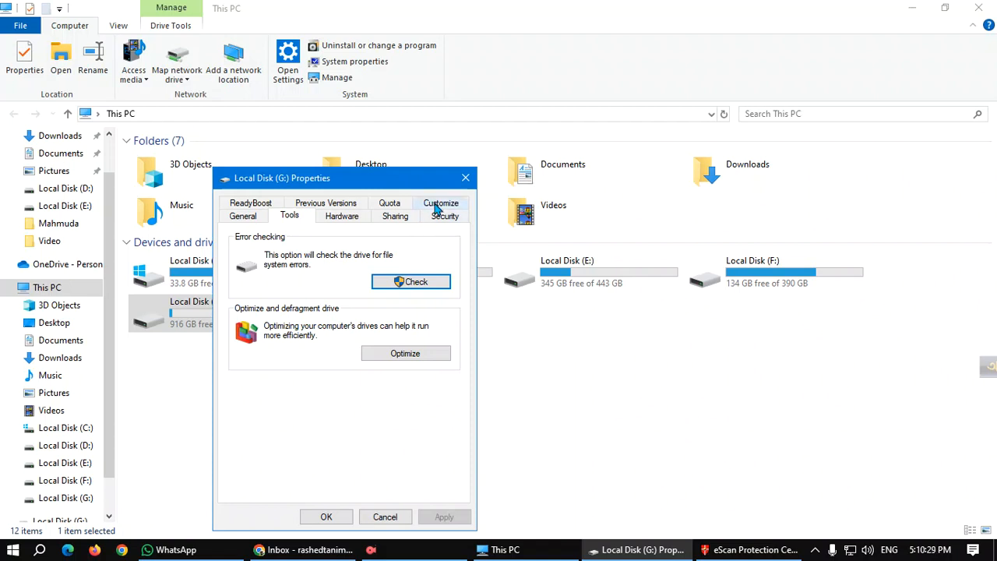
Review the sharing settings and the hardware list of disk drives in the drive's properties
left_click(382, 225)
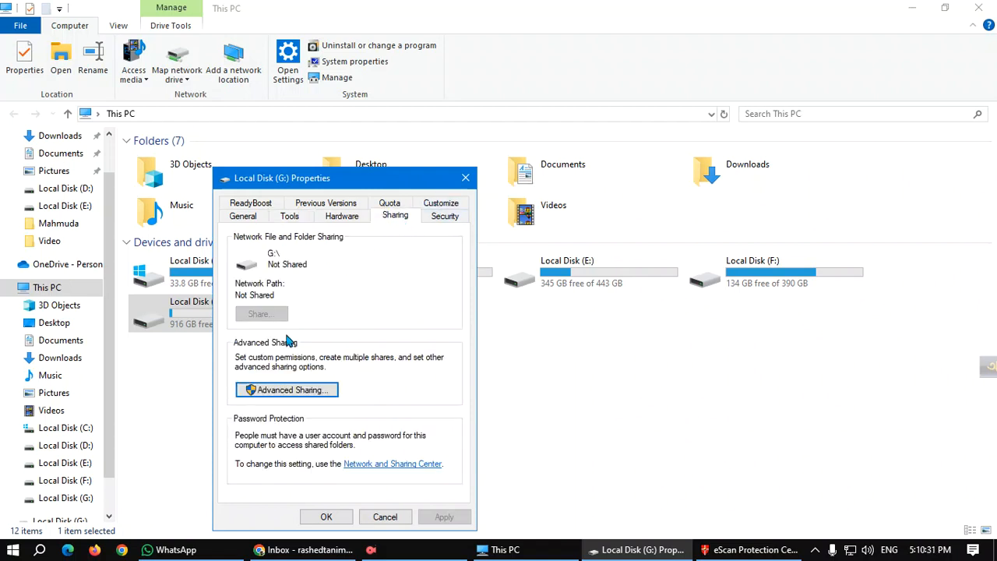
left_click(341, 216)
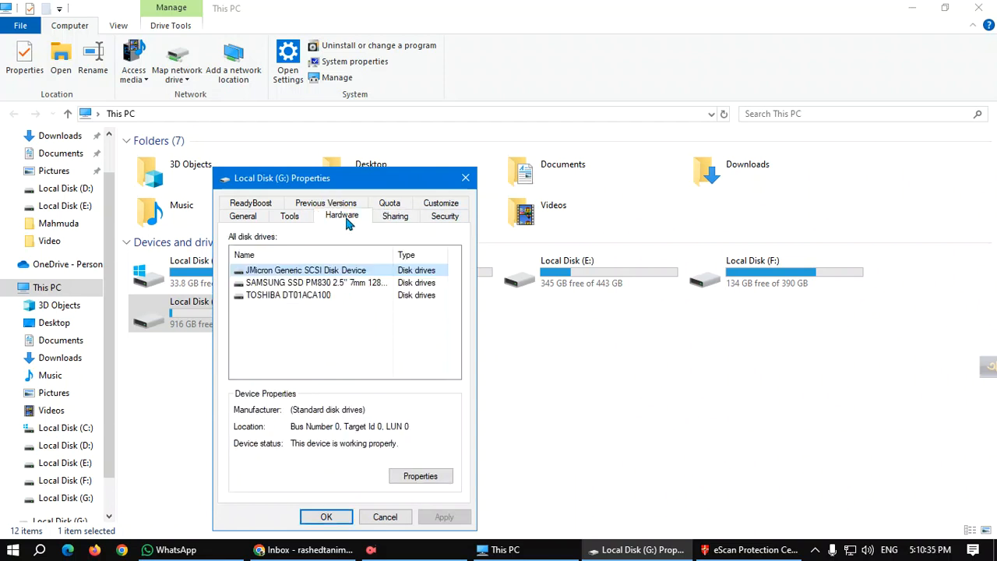
left_click(394, 217)
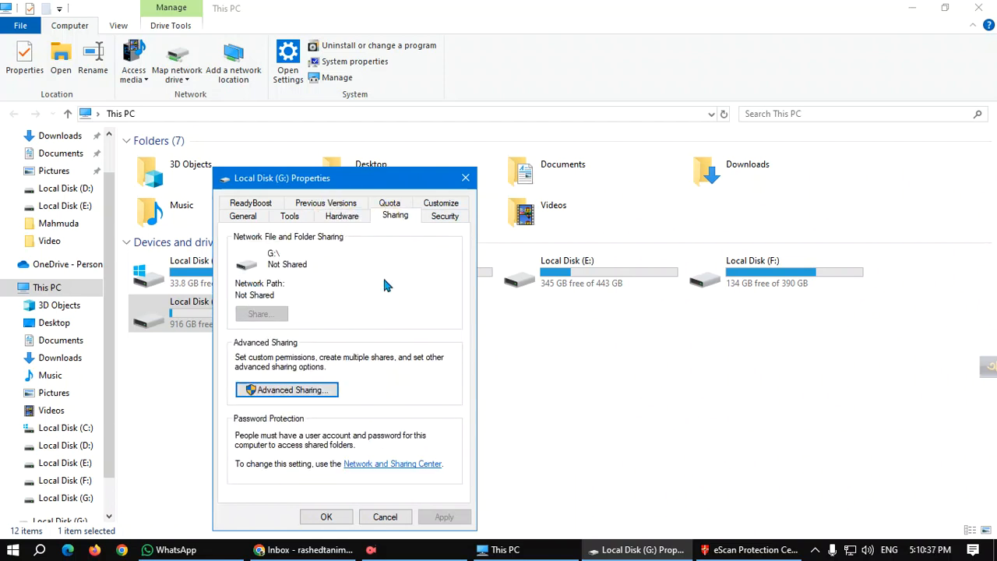
Open the security permissions of Local Disk (G:) for editing and view how to add a user or group for access, without adding one
left_click(444, 217)
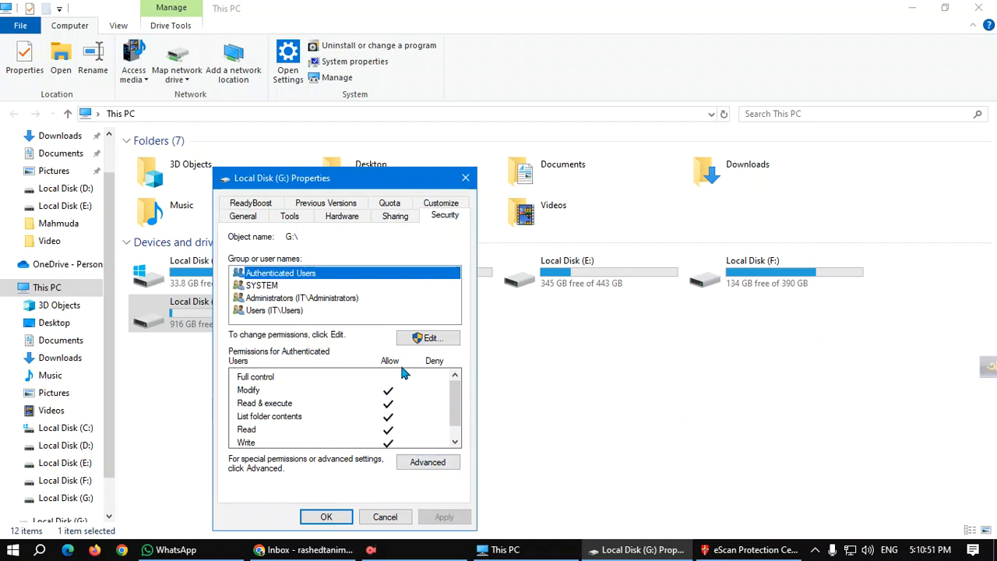
left_click(430, 337)
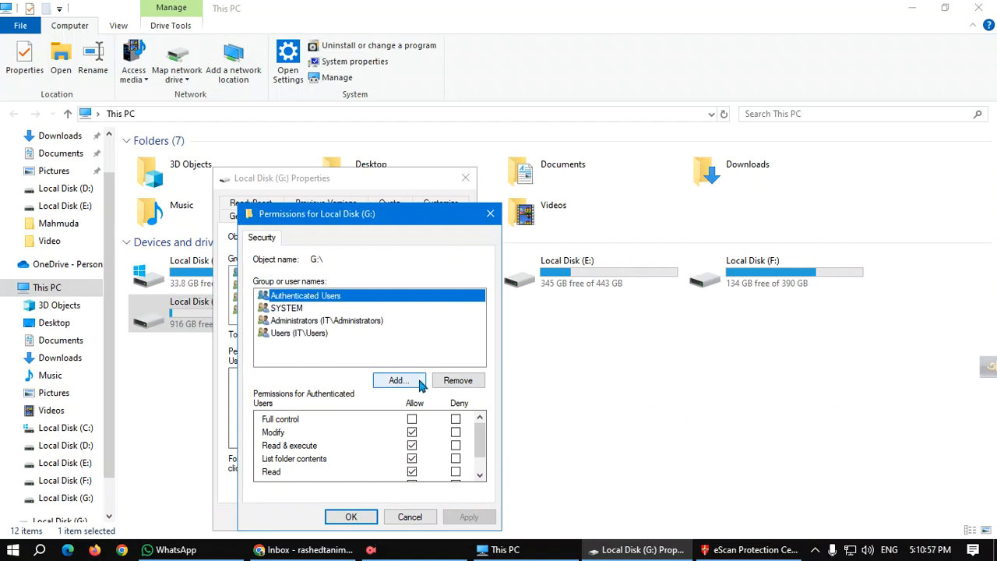
left_click(308, 334)
left_click(399, 382)
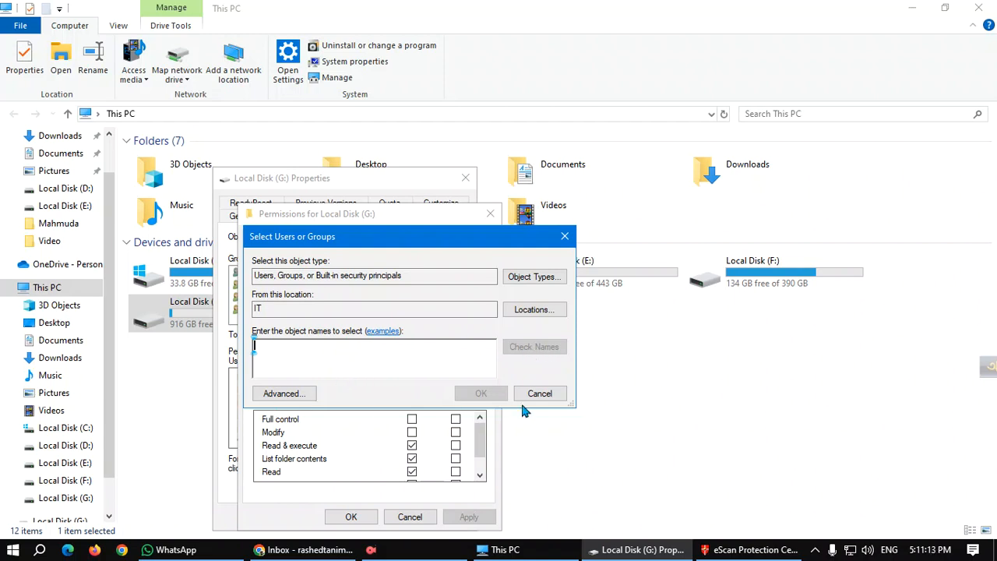
left_click(565, 236)
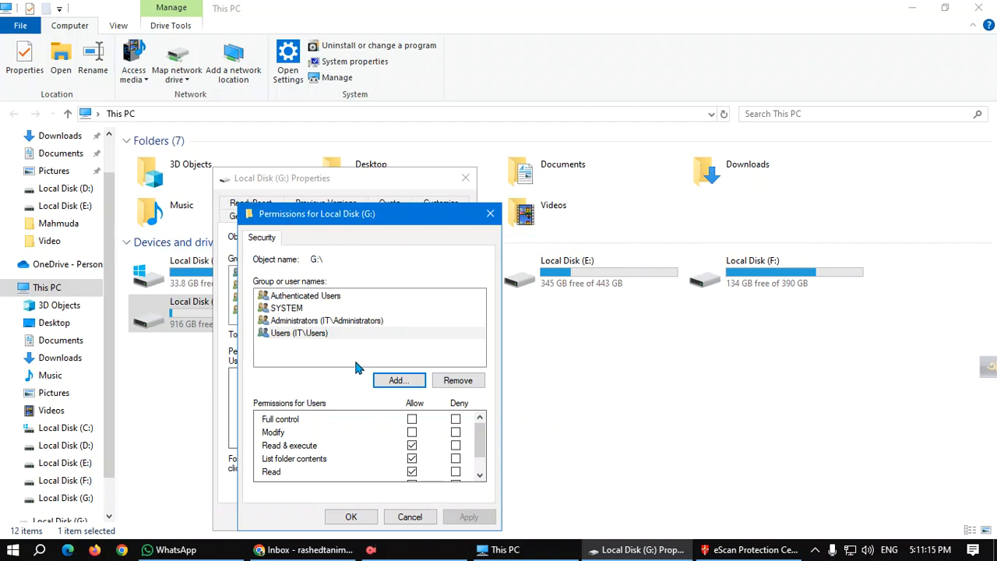
Examine the permissions of Authenticated Users and Users, including special permissions, and leave the permission editor without changes
left_click(343, 296)
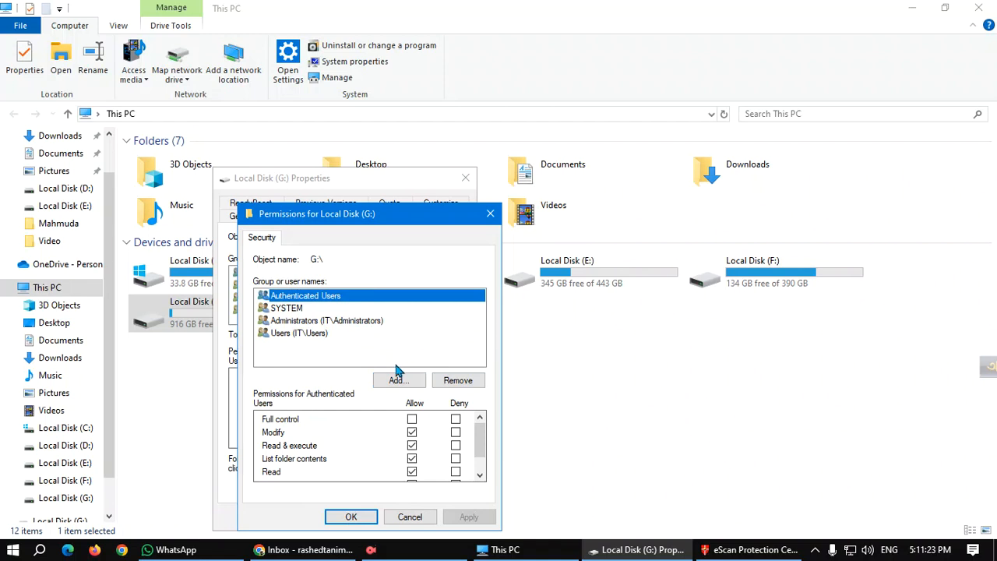
left_click(334, 333)
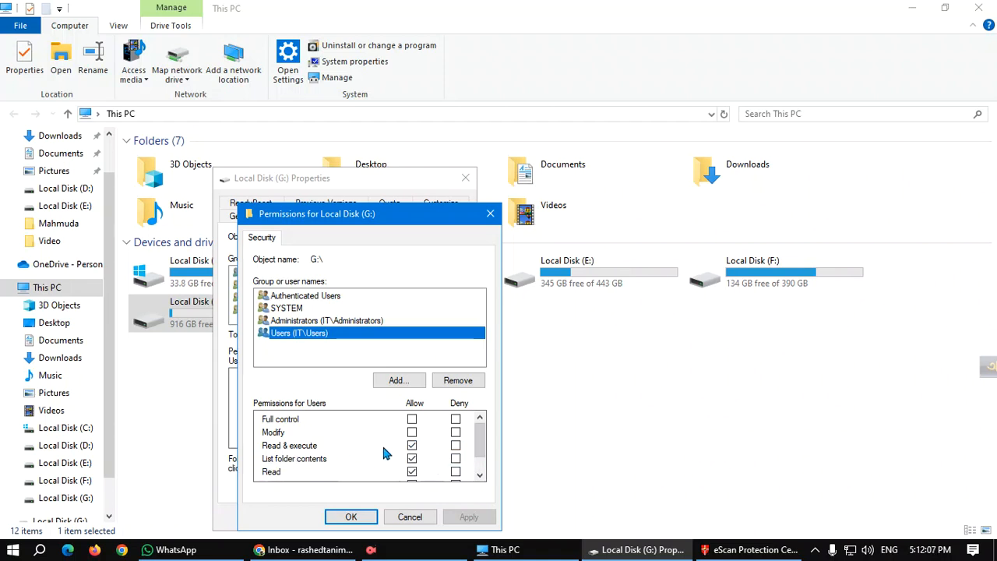
scroll(342, 448, "down", 1)
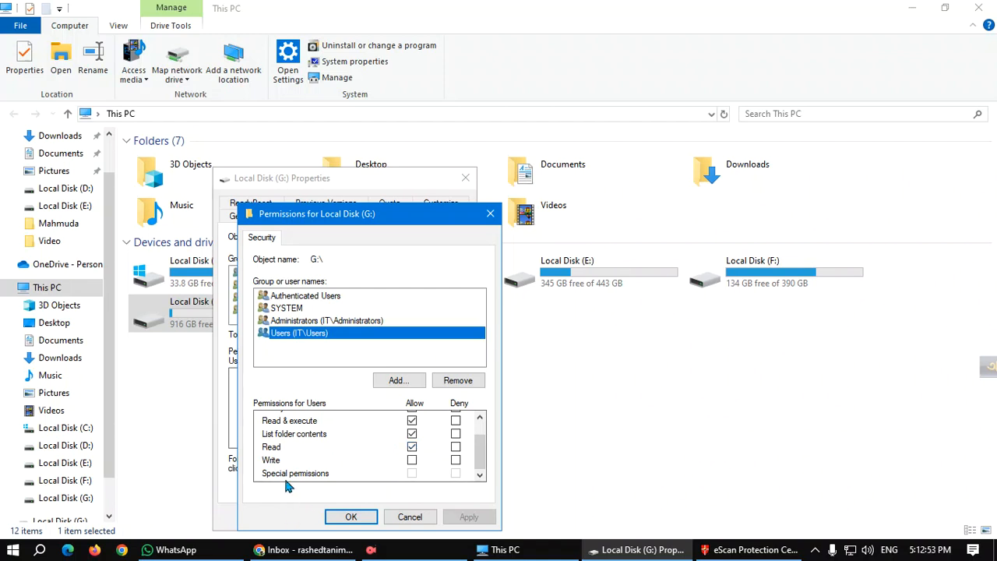
left_click(307, 477)
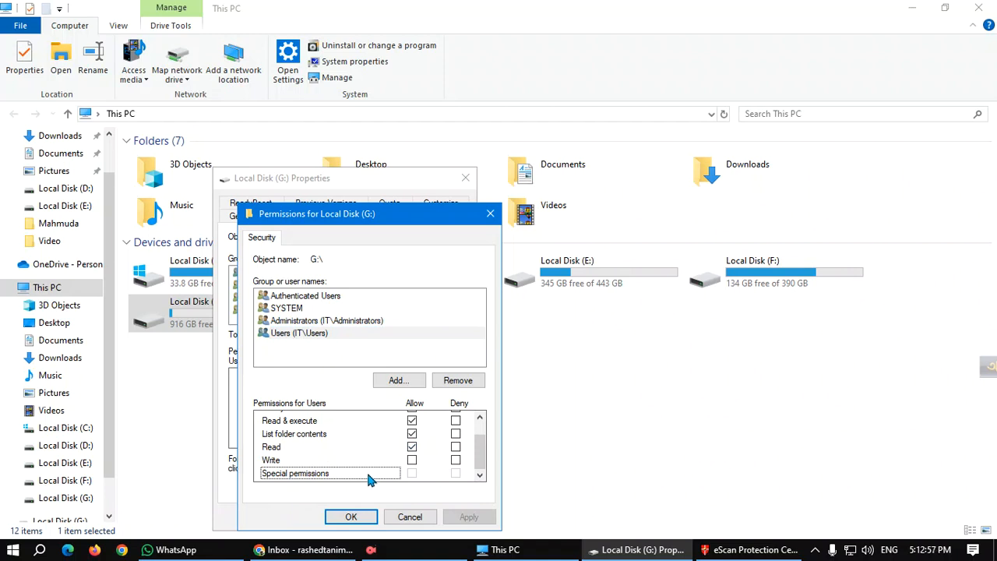
left_click(406, 518)
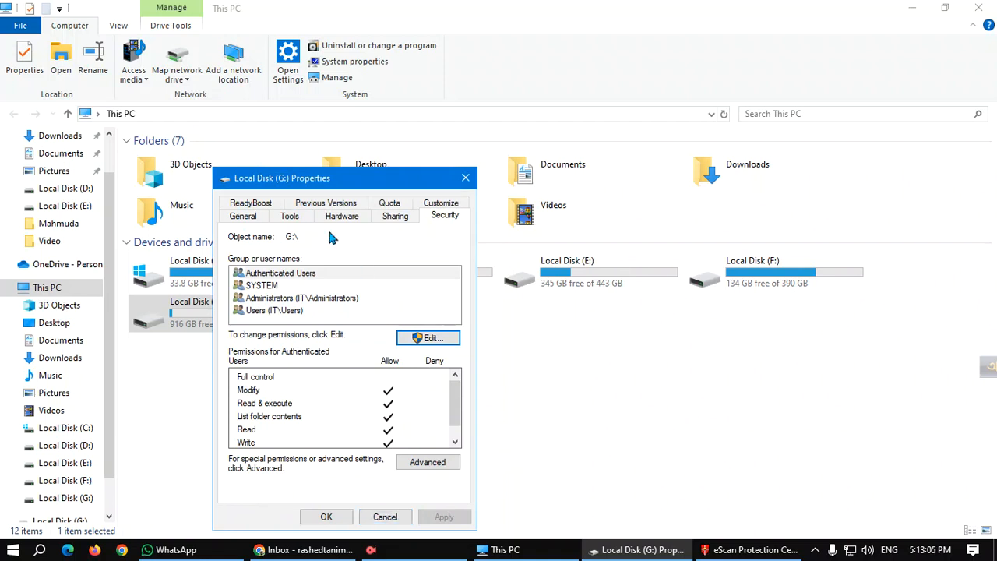
Run Disk Cleanup on Local Disk (G:), permanently deleting the DirectX Shader Cache and Recycle Bin files, and close the drive's properties
left_click(324, 202)
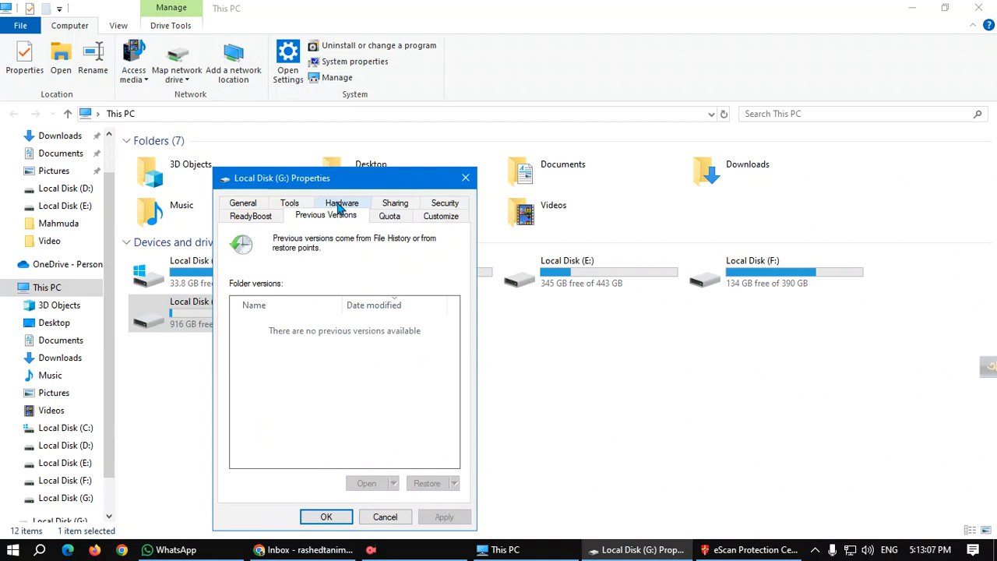
left_click(236, 203)
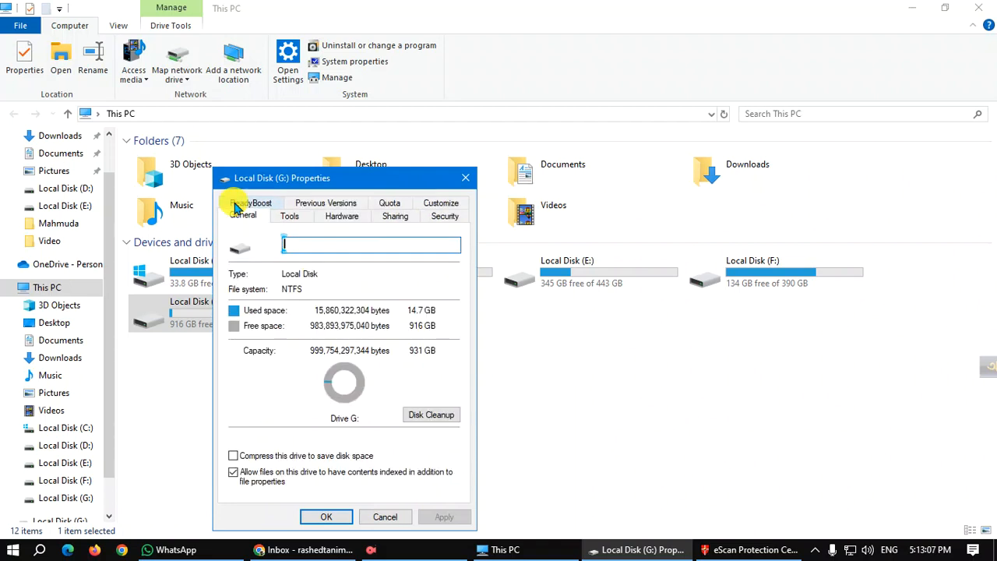
left_click(428, 419)
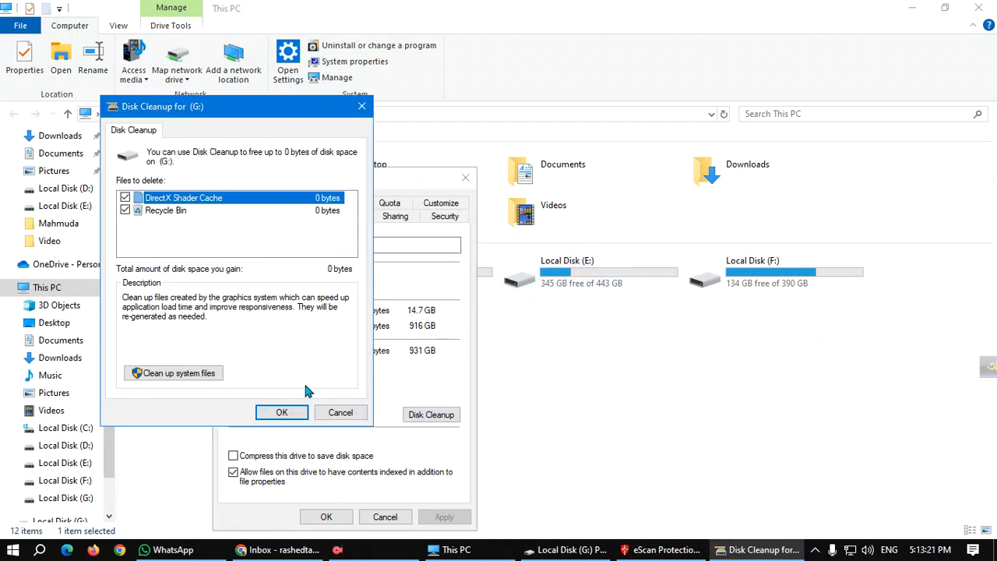
left_click(281, 413)
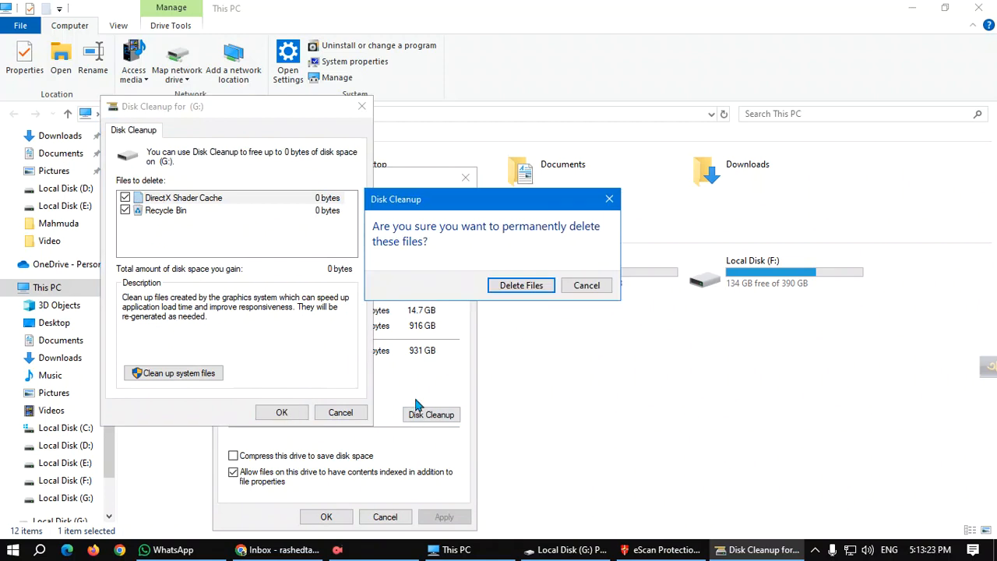
left_click(479, 285)
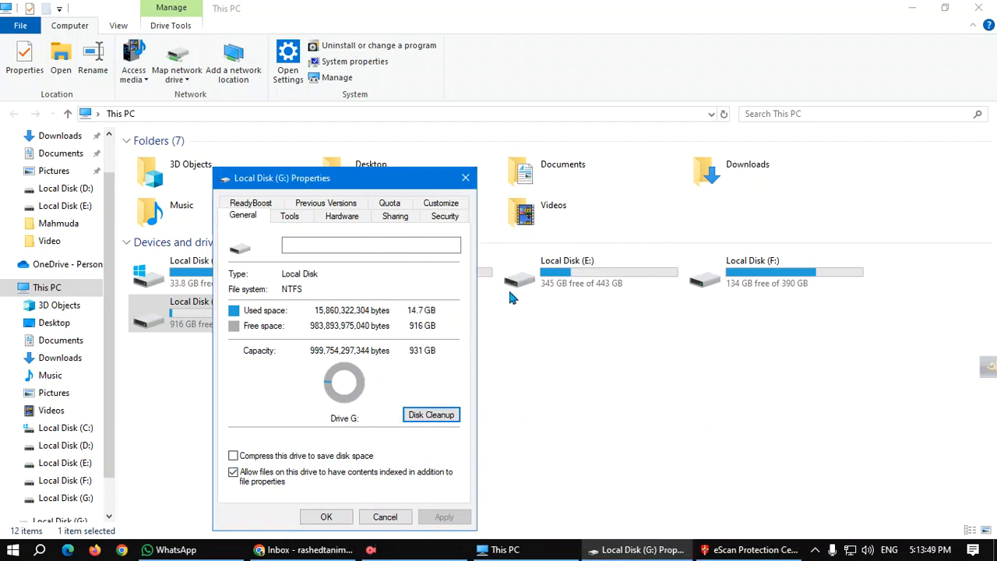
left_click(465, 179)
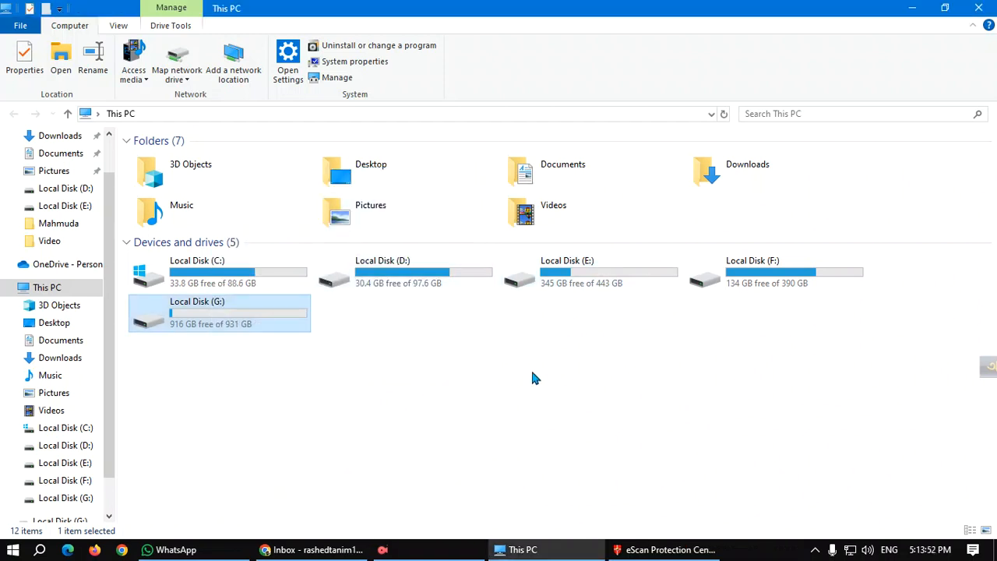